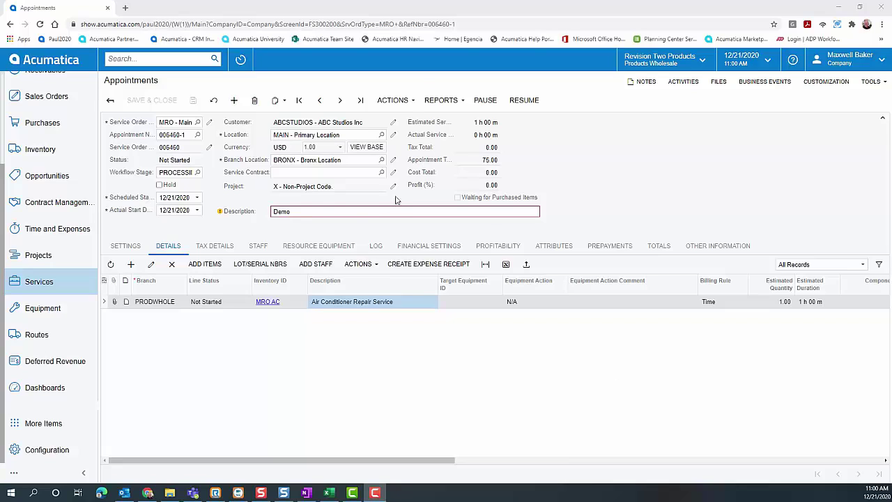
- Show the Staff tab listing the four assigned staff members, each with tracked time and labor item
click(256, 246)
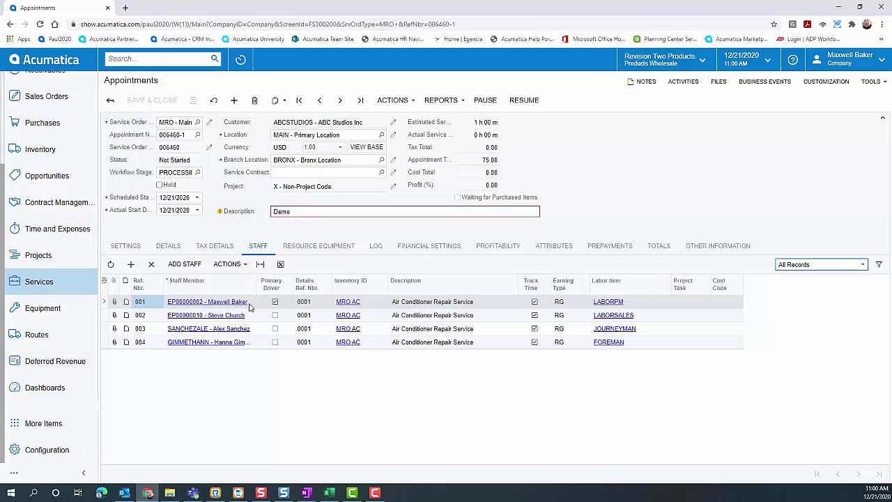
- Start the appointment so it reads In Process, then view its four time log lines
click(392, 100)
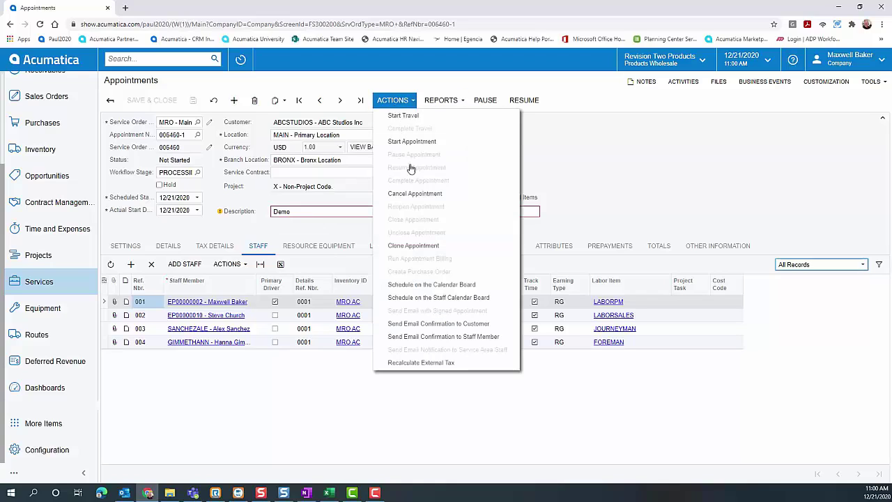
click(408, 140)
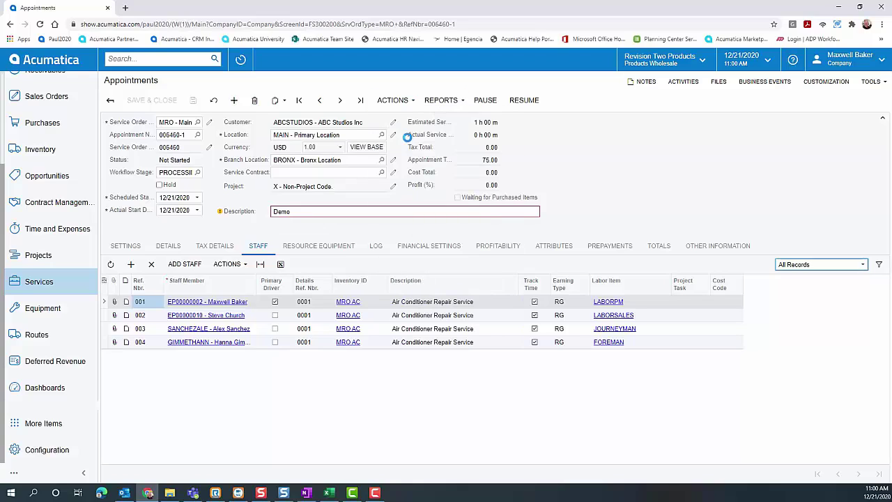
click(377, 246)
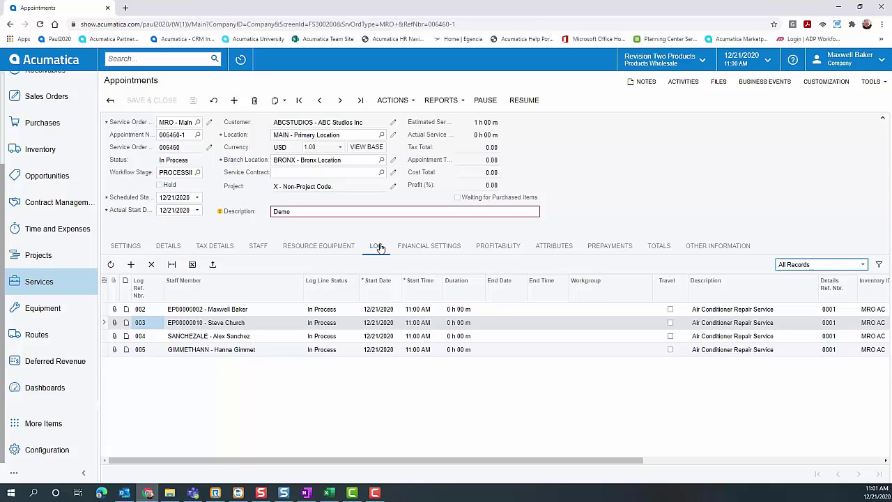
- Set the workgroup of log lines 003, 004 and 005 to Construction Crew
click(601, 310)
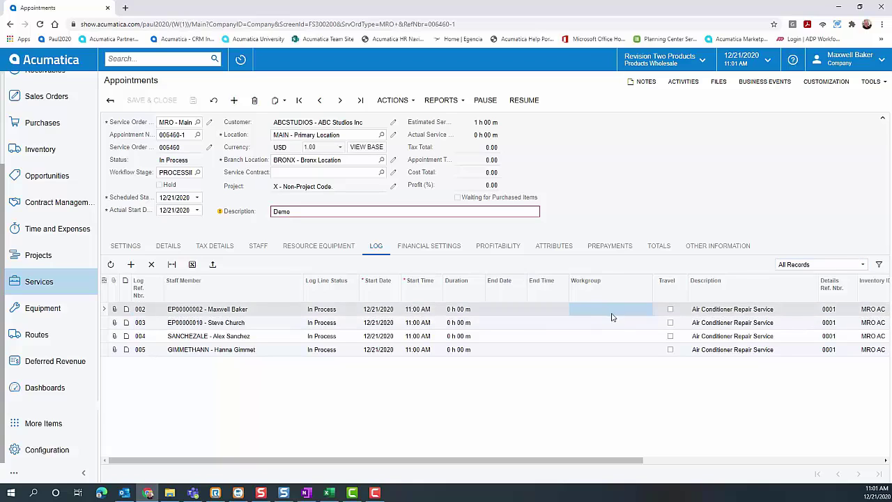
click(643, 324)
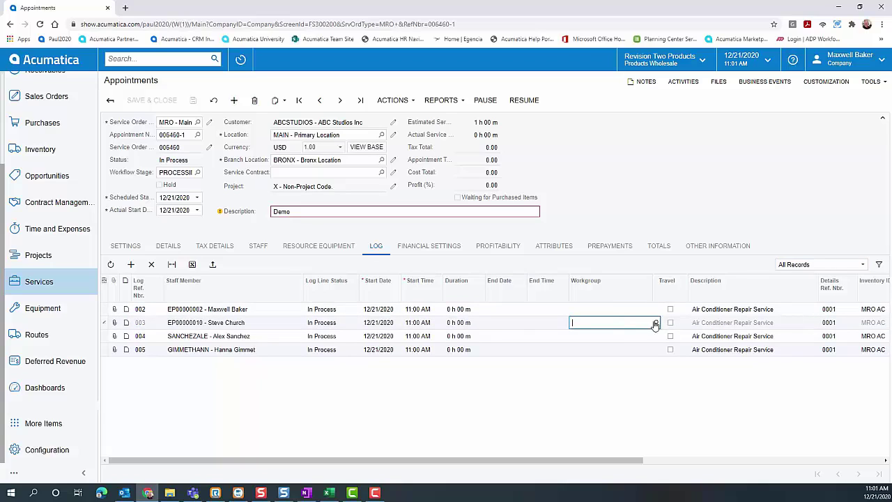
click(655, 322)
double_click(604, 248)
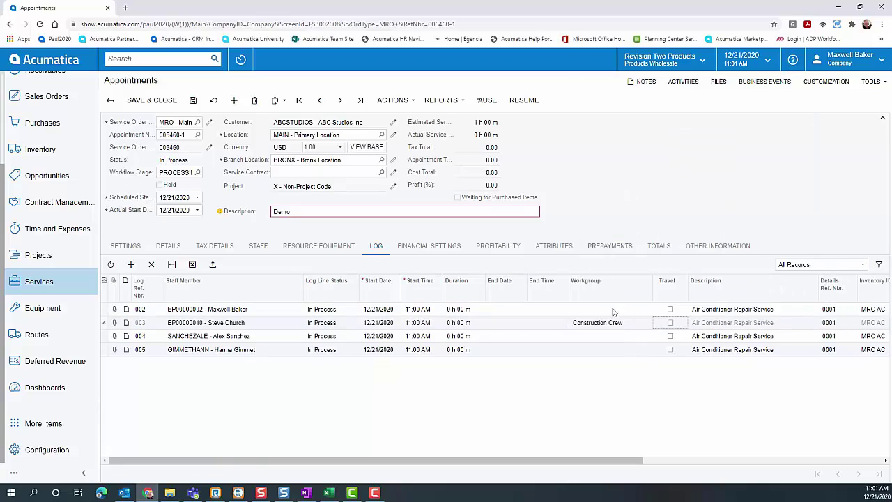
click(613, 338)
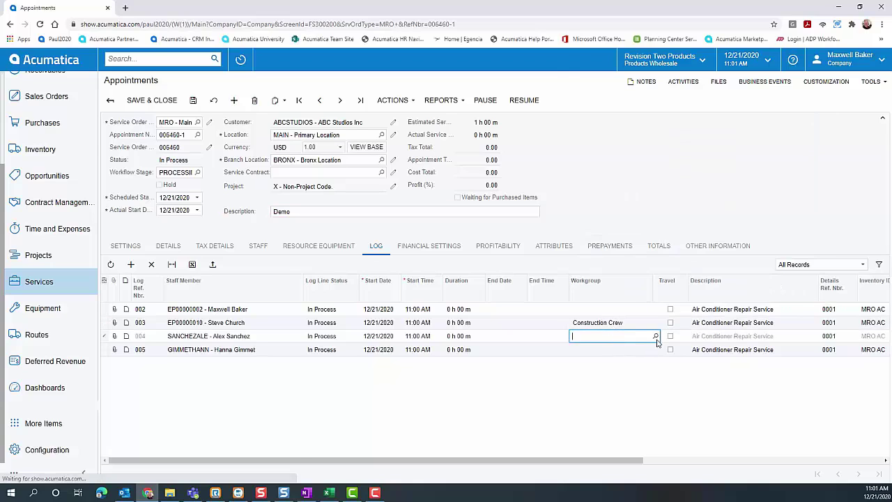
click(655, 336)
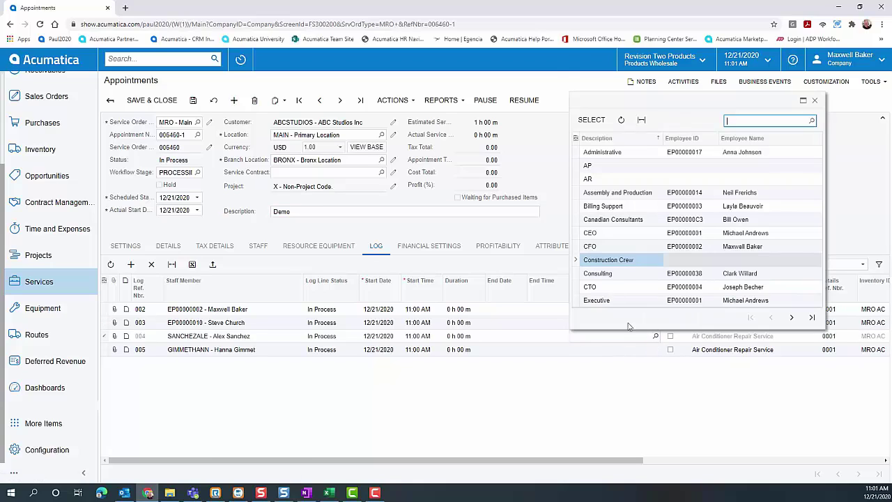
double_click(608, 262)
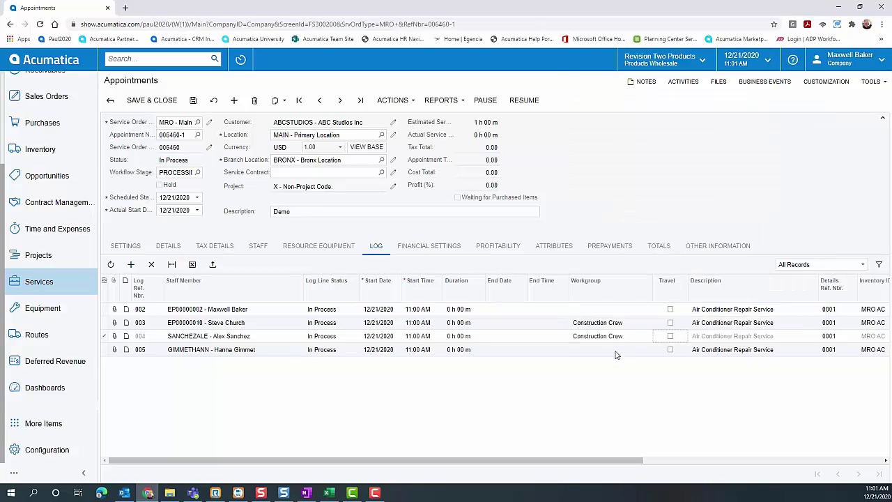
click(613, 349)
click(655, 349)
double_click(616, 276)
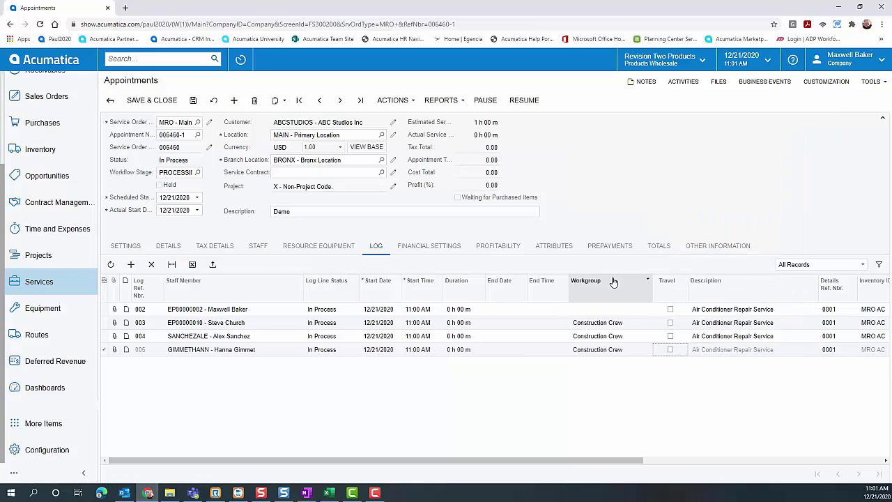
click(462, 310)
- Give log lines 002 and 003 an 8 h 00 m duration
text(80_)
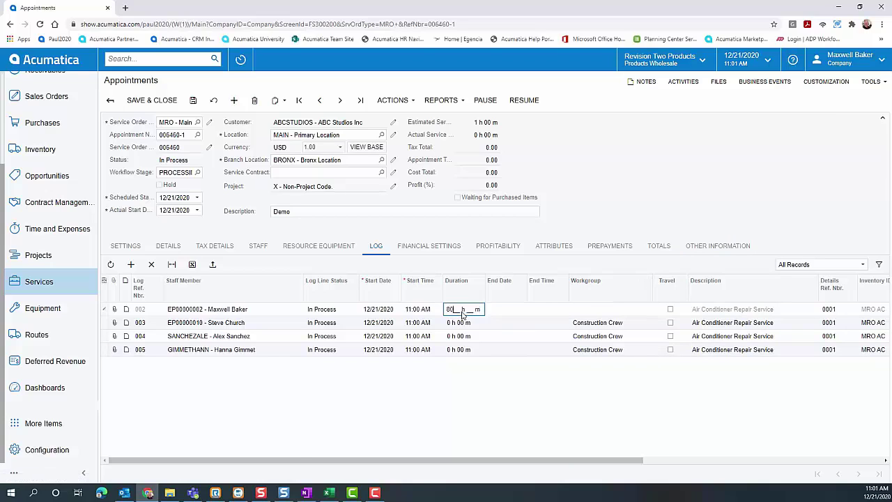
key(Tab)
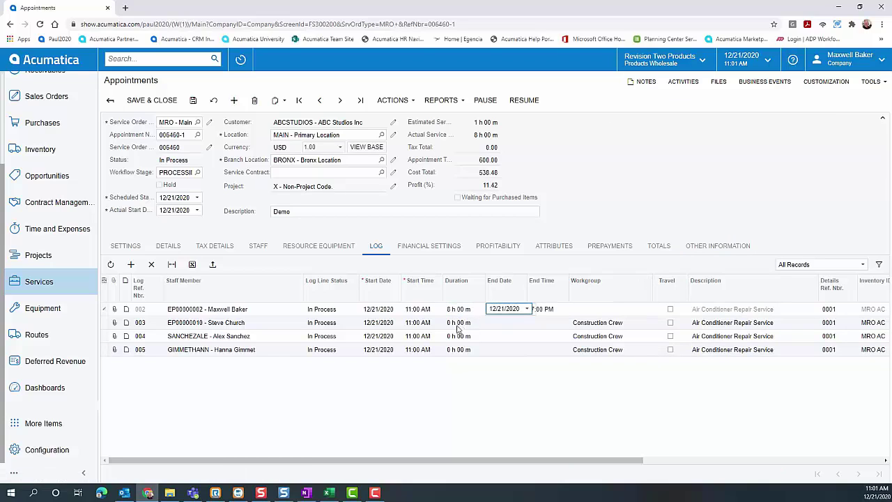
click(457, 324)
text(8 h 00)
key(Tab)
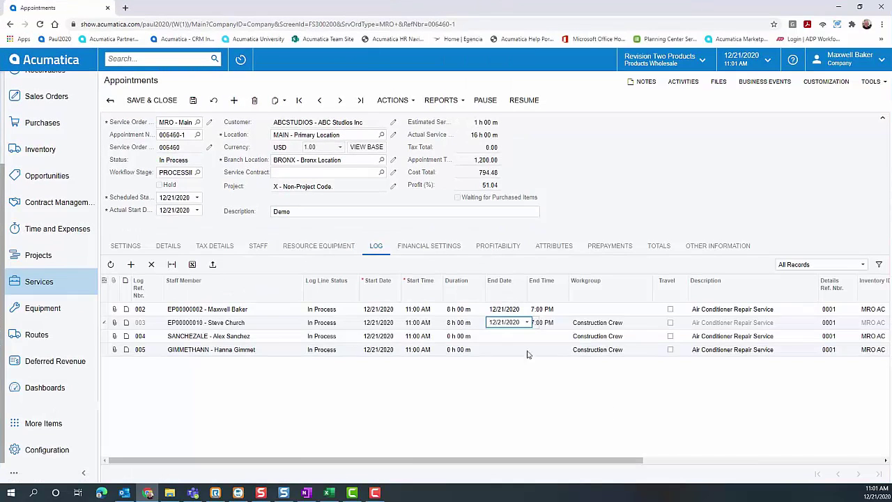
- Set log line 004 to end at 7:00 PM and give line 005 an 8-hour duration
click(519, 336)
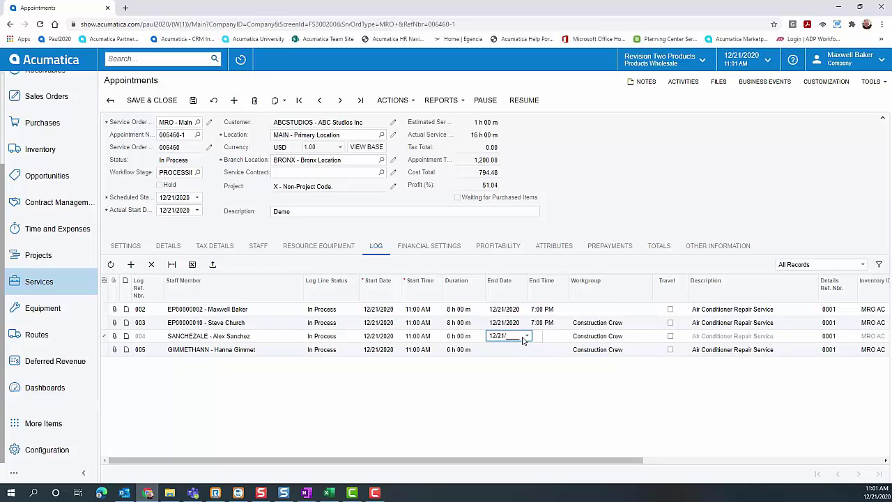
key(Tab)
text(7)
key(Return)
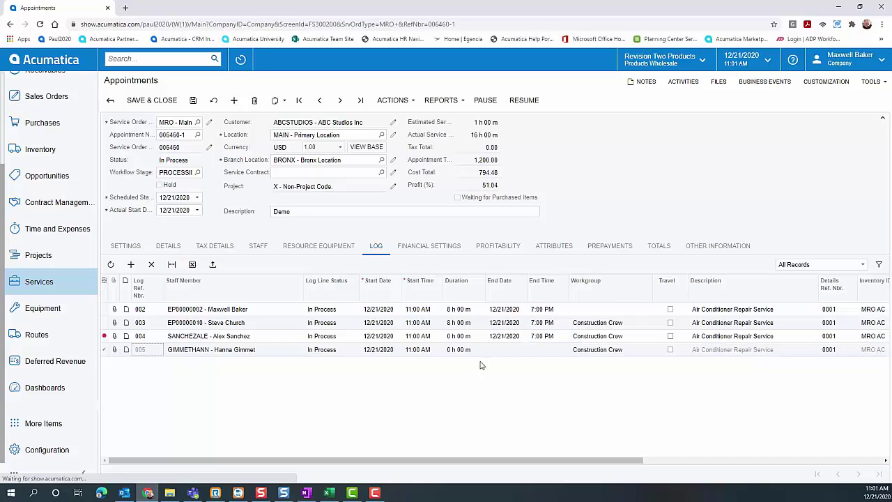
click(462, 349)
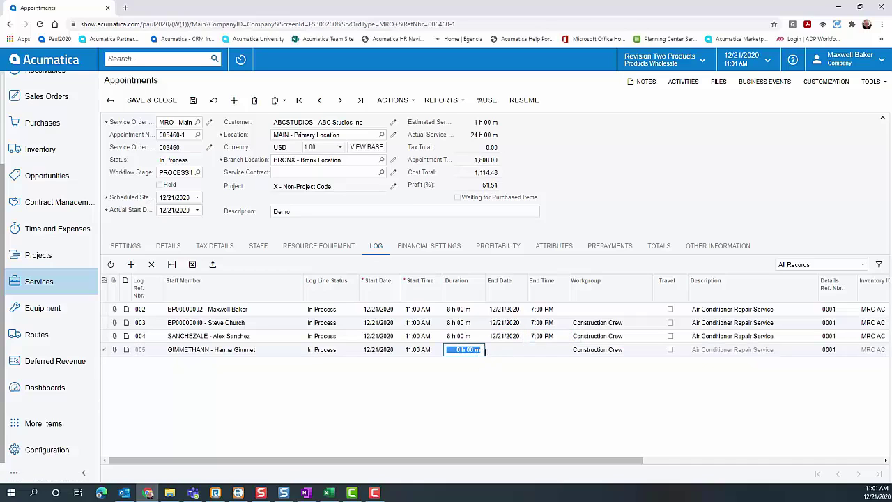
text(8)
key(Tab)
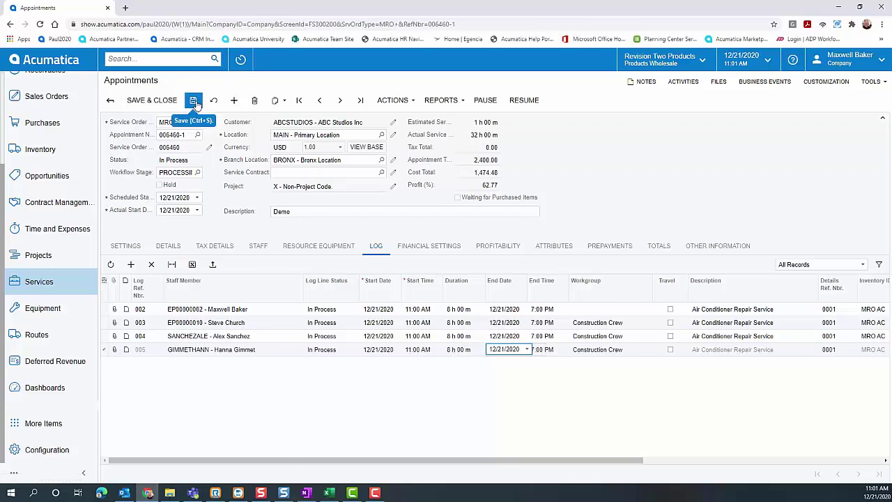
click(321, 310)
- Mark log lines 002 through 005 as Completed
click(330, 339)
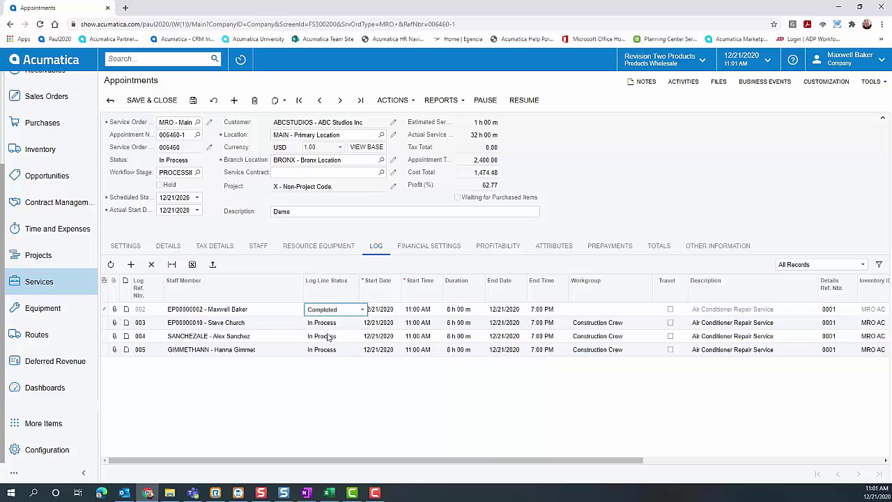
click(328, 324)
click(335, 326)
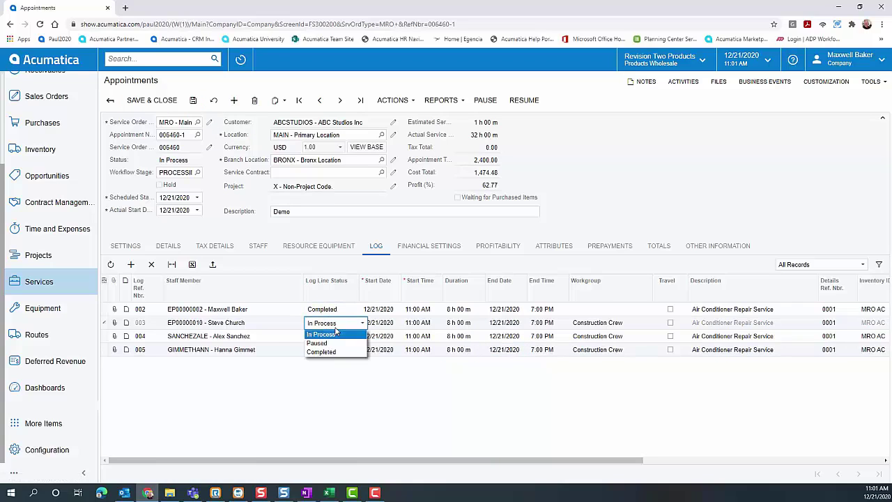
click(331, 352)
click(333, 337)
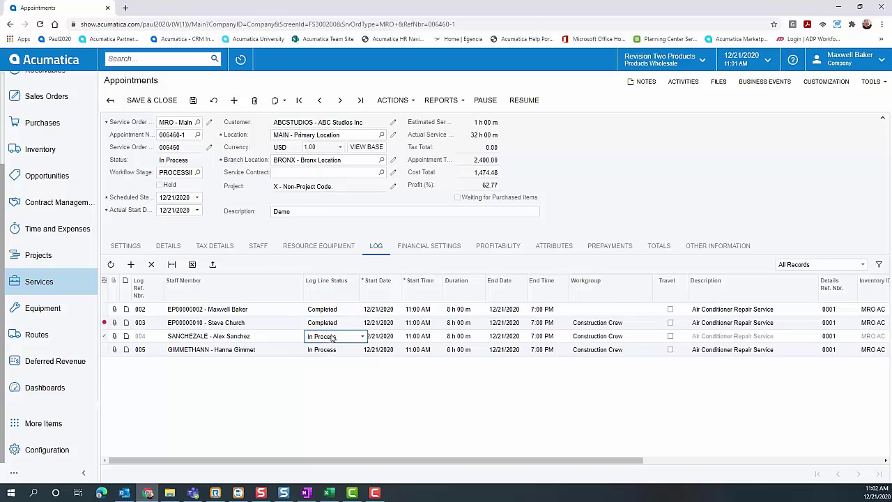
click(331, 338)
click(327, 366)
click(329, 351)
click(328, 351)
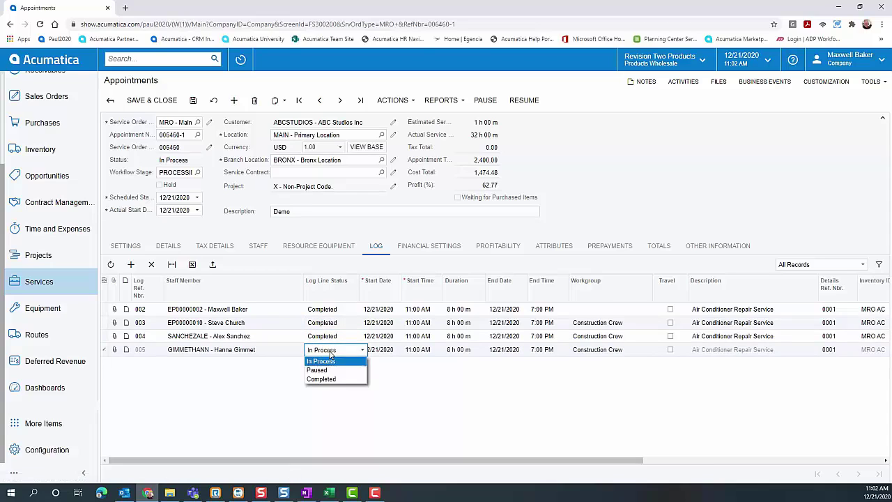
click(326, 380)
- Save the log changes and complete the appointment
click(193, 100)
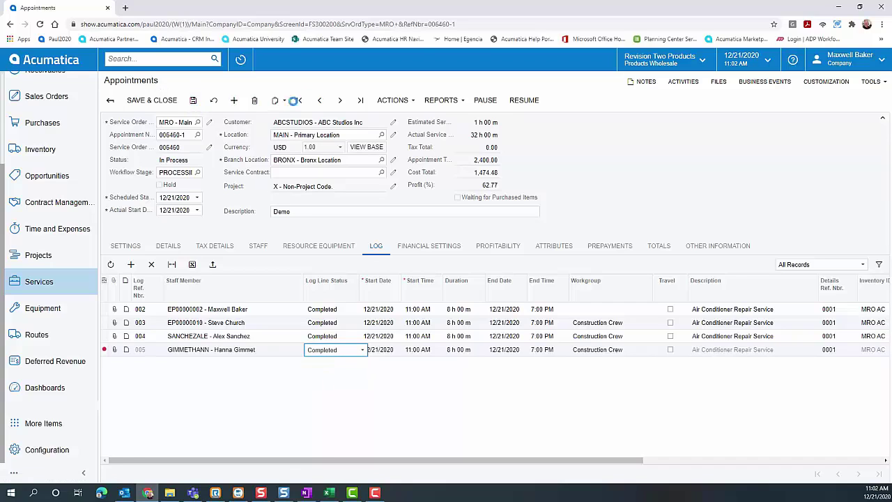
click(410, 101)
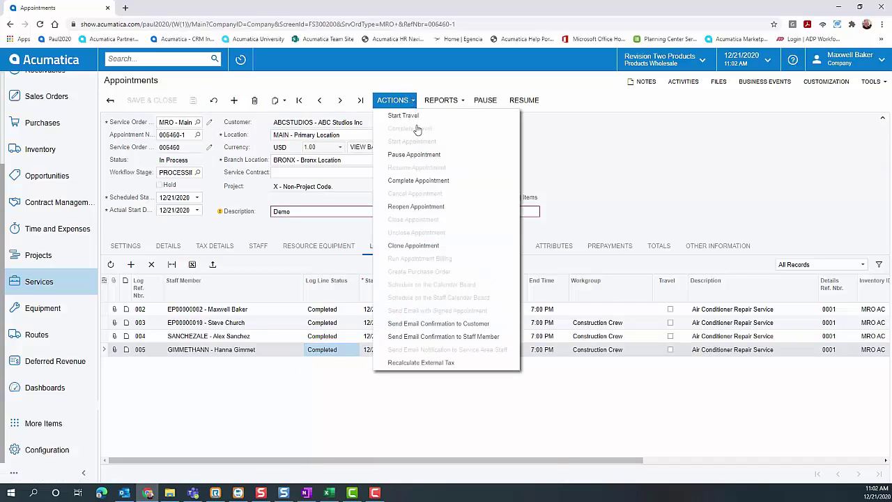
click(417, 182)
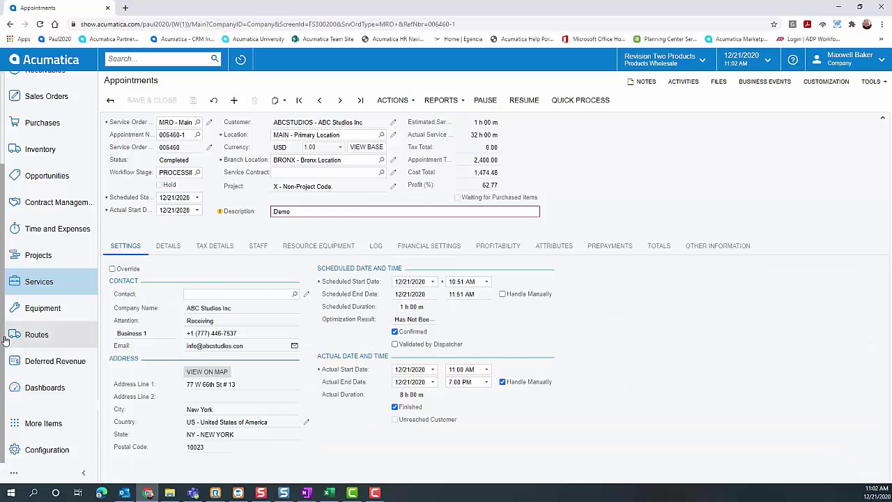
scroll(54, 268, up, 2)
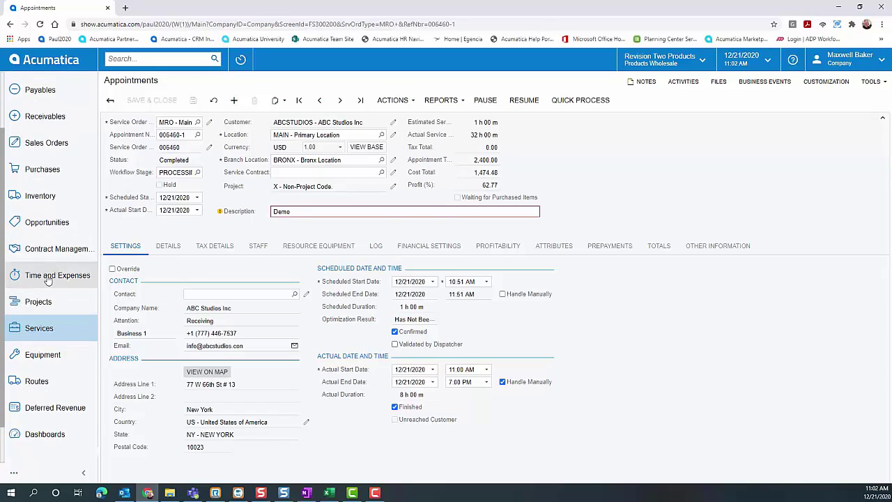
click(49, 276)
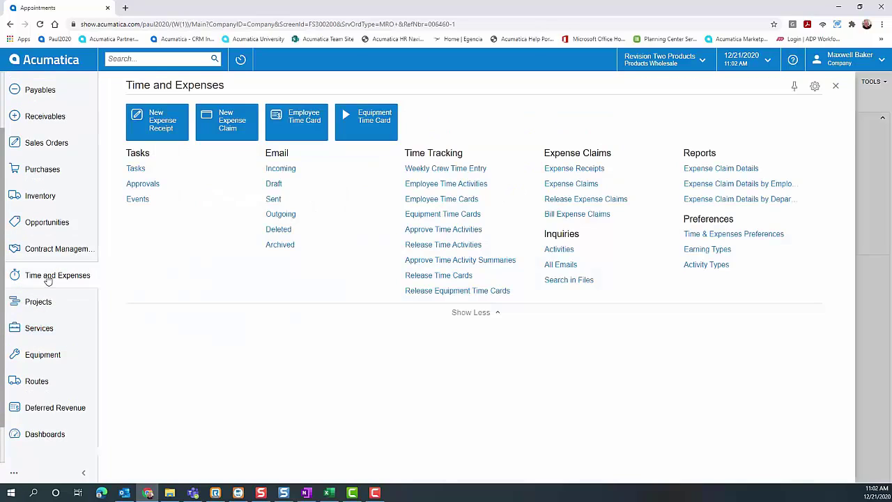
- Review the Completed 08:00 Air Conditioner Repair Service activity in Employee Time Activities
click(450, 188)
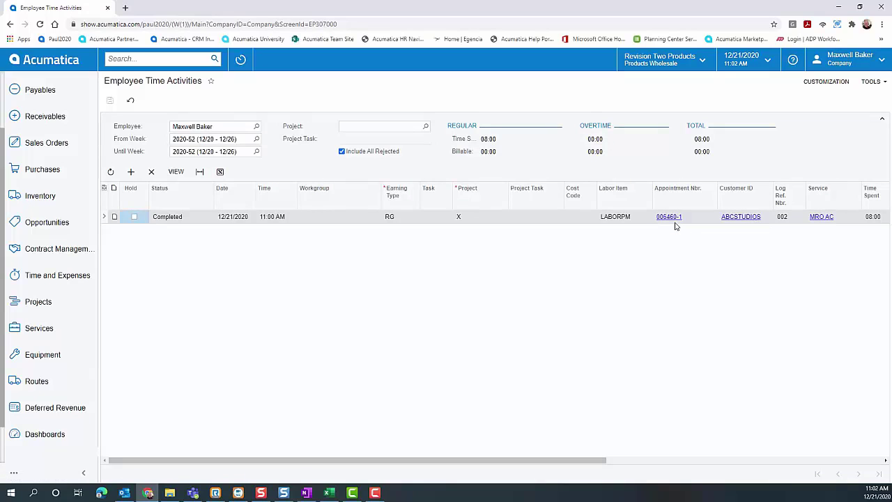
drag(572, 462, 711, 463)
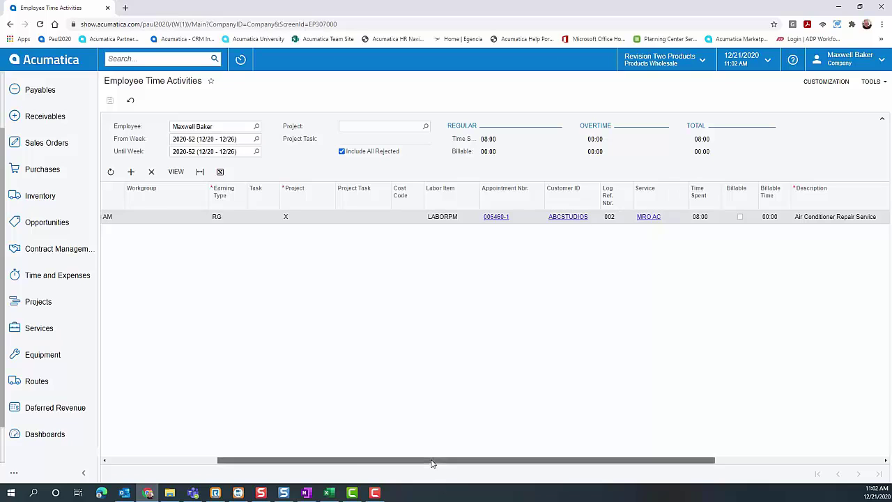
drag(432, 462, 273, 470)
click(43, 276)
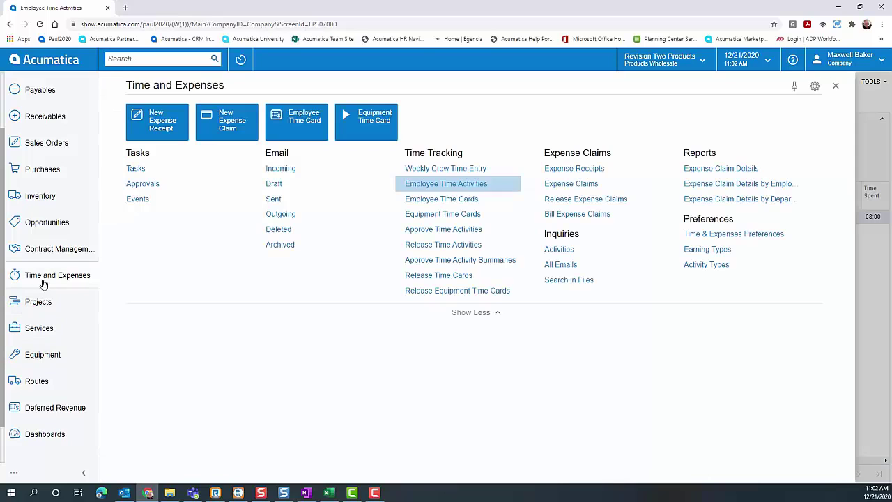
- Load Weekly Crew Time Entry for the Construction Crew workgroup in week 2020-52
click(435, 167)
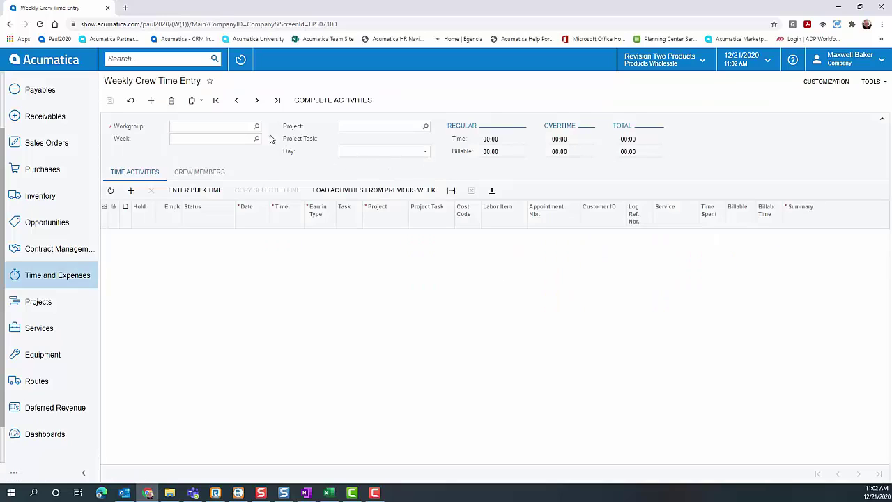
click(257, 127)
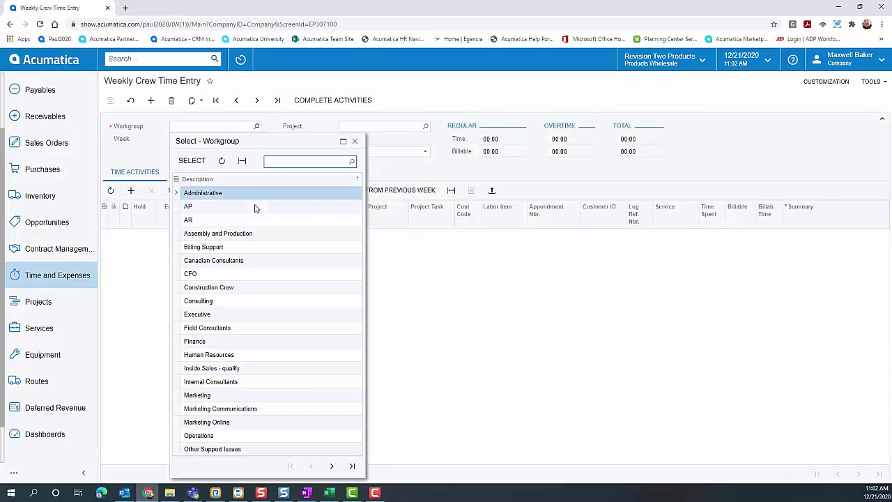
double_click(225, 290)
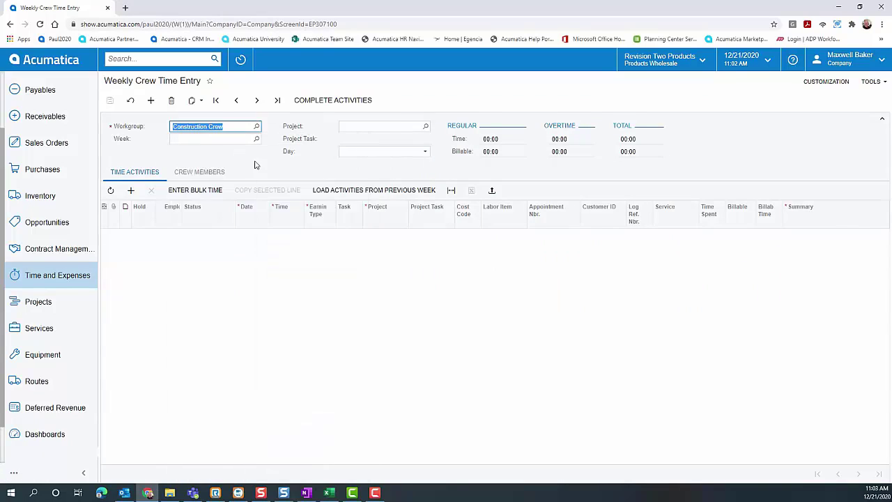
click(256, 140)
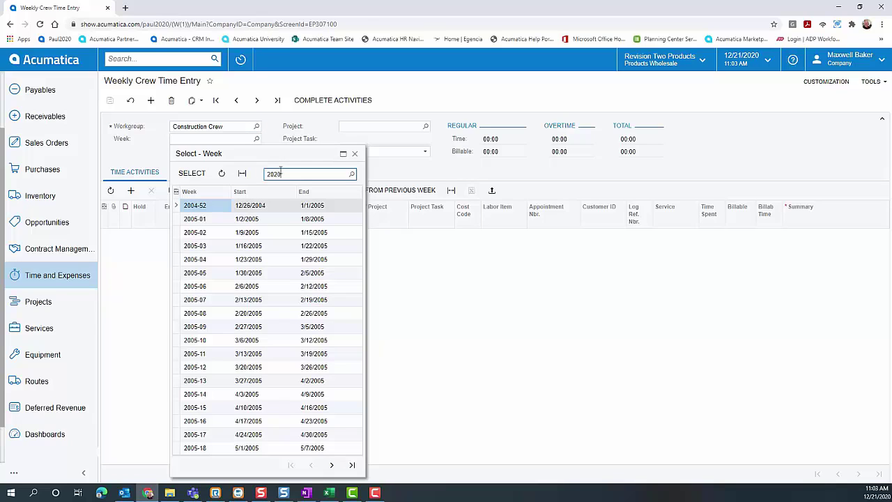
click(280, 170)
text(2020-52)
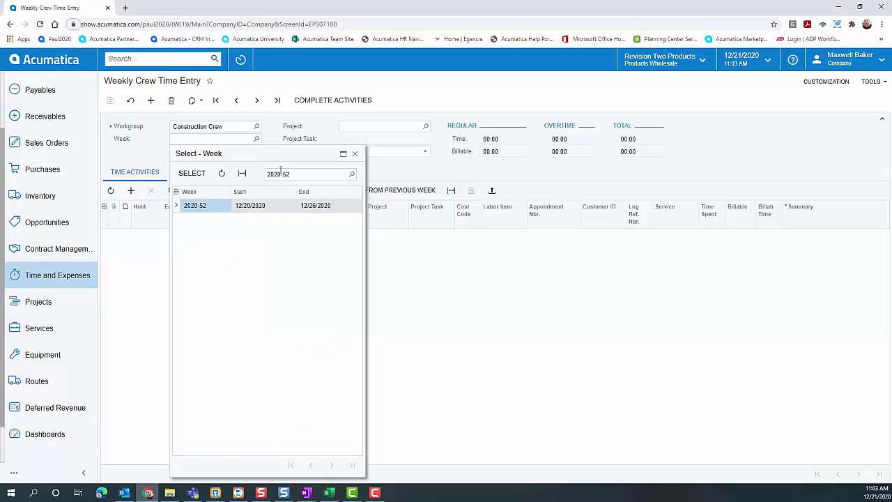
click(267, 209)
double_click(266, 213)
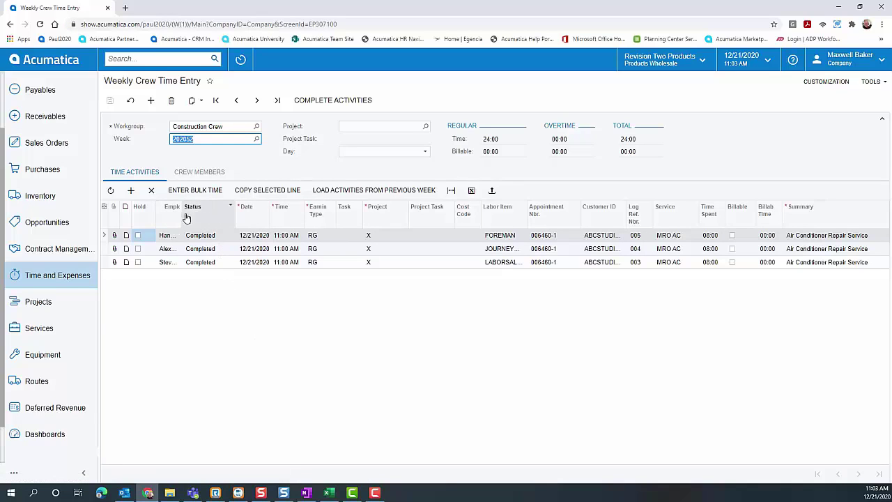
- Widen the Employee column to show full names, then view the Crew Members weekly totals
drag(183, 215, 202, 215)
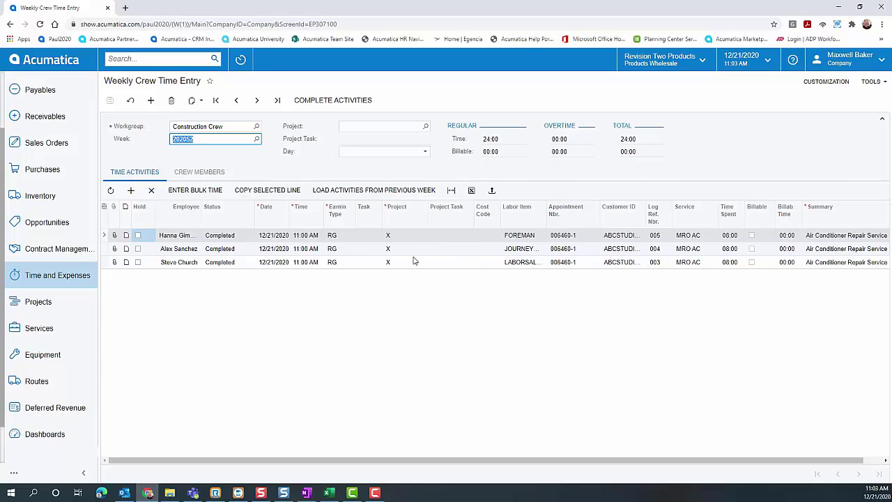
click(211, 175)
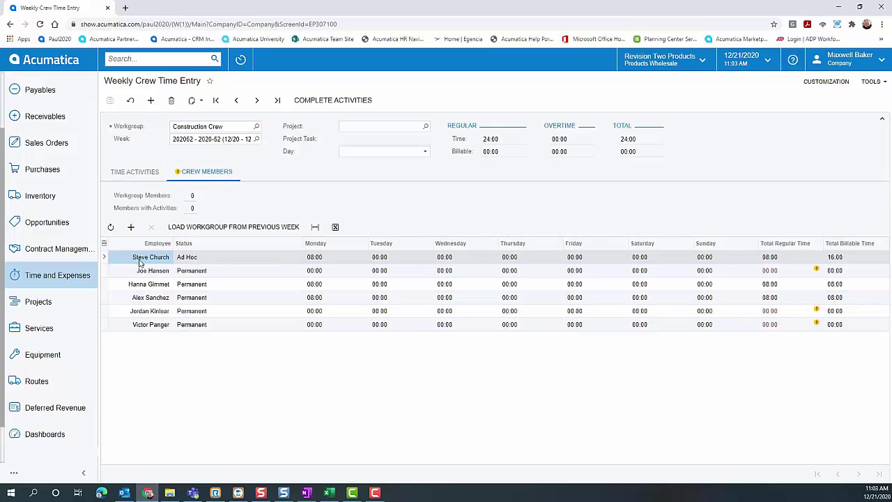